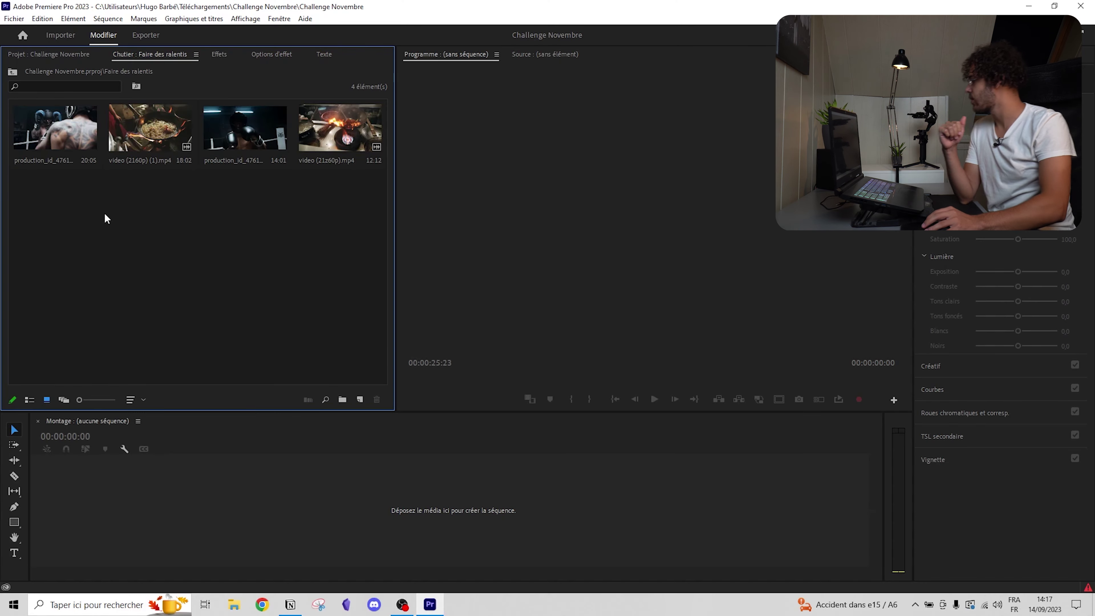
Step: Start a sequence from the first boxing clip, then add the wok and second boxing clips after it
left_click_drag(58, 131, 237, 454)
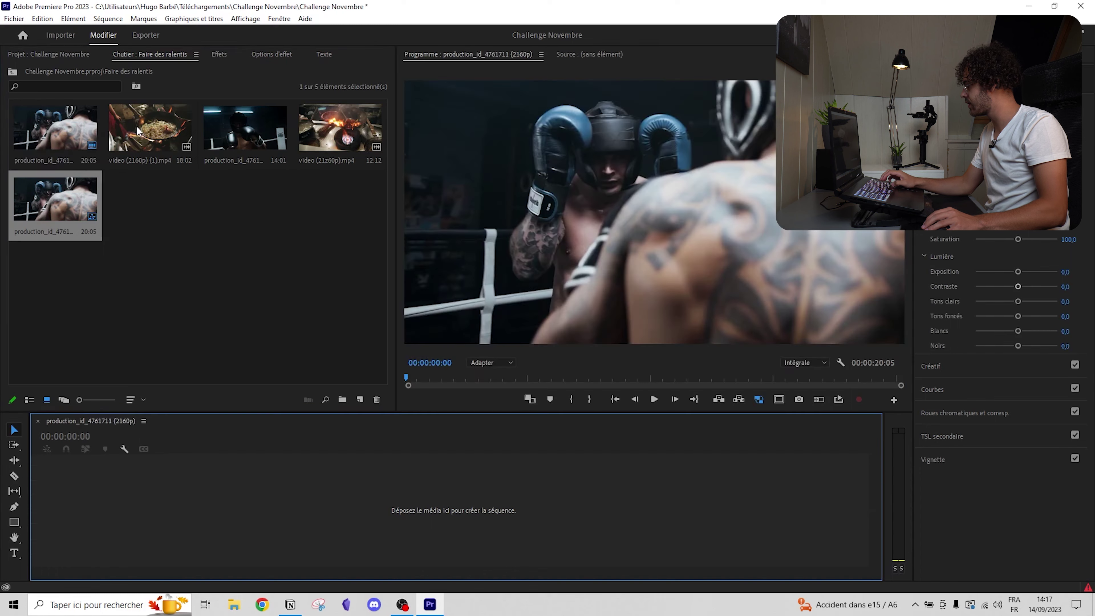
left_click(301, 134)
left_click(190, 142, "shift")
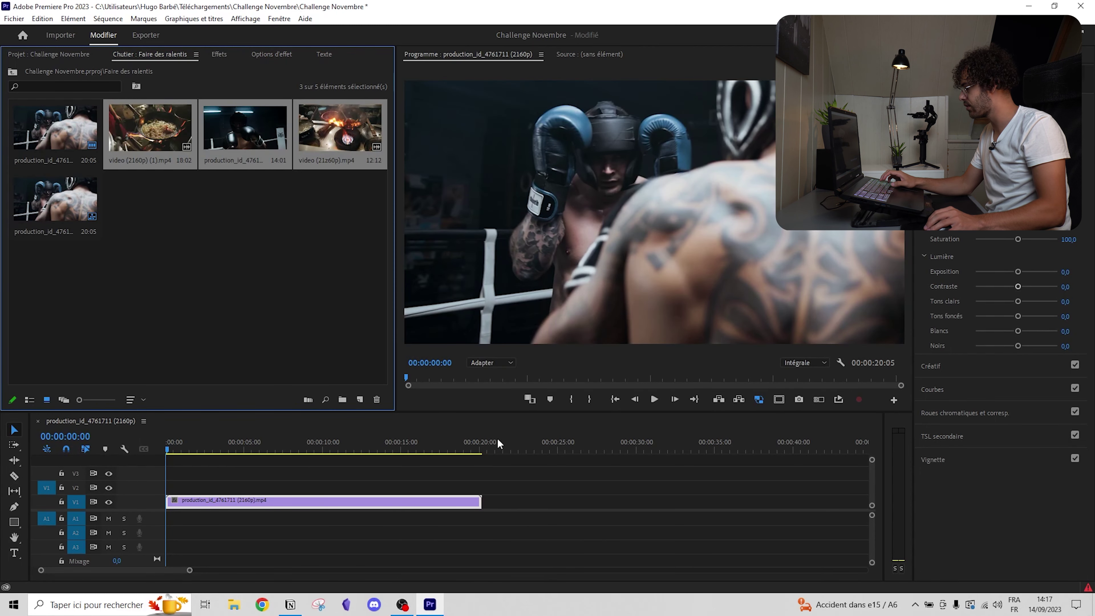
left_click_drag(498, 442, 841, 513)
Step: Play the sequence back and place the playhead at about 00:00:05:19 for the cut
key("space")
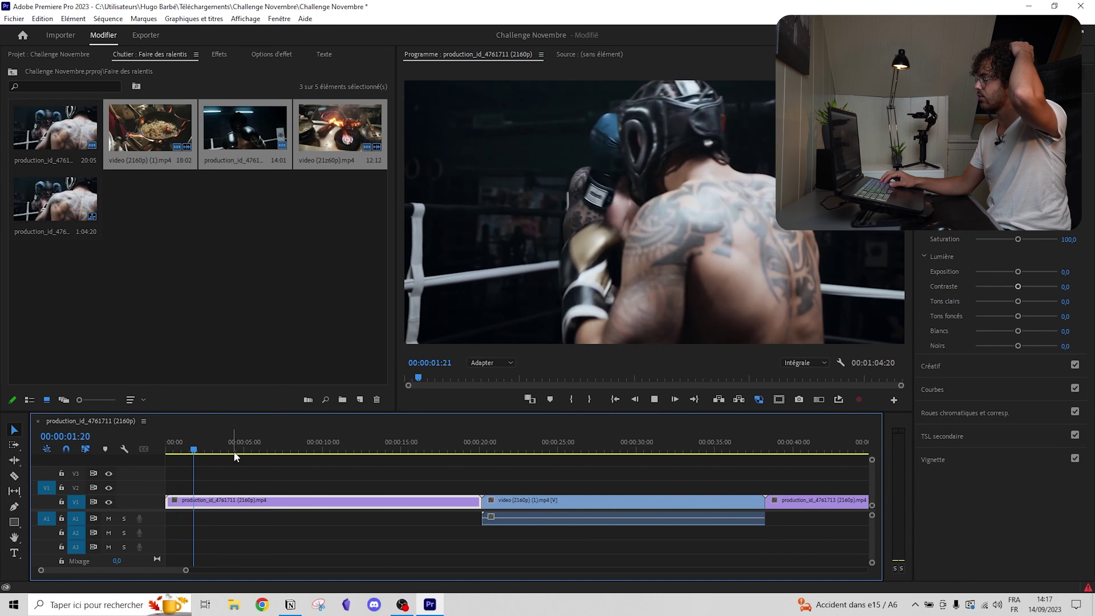
key("space")
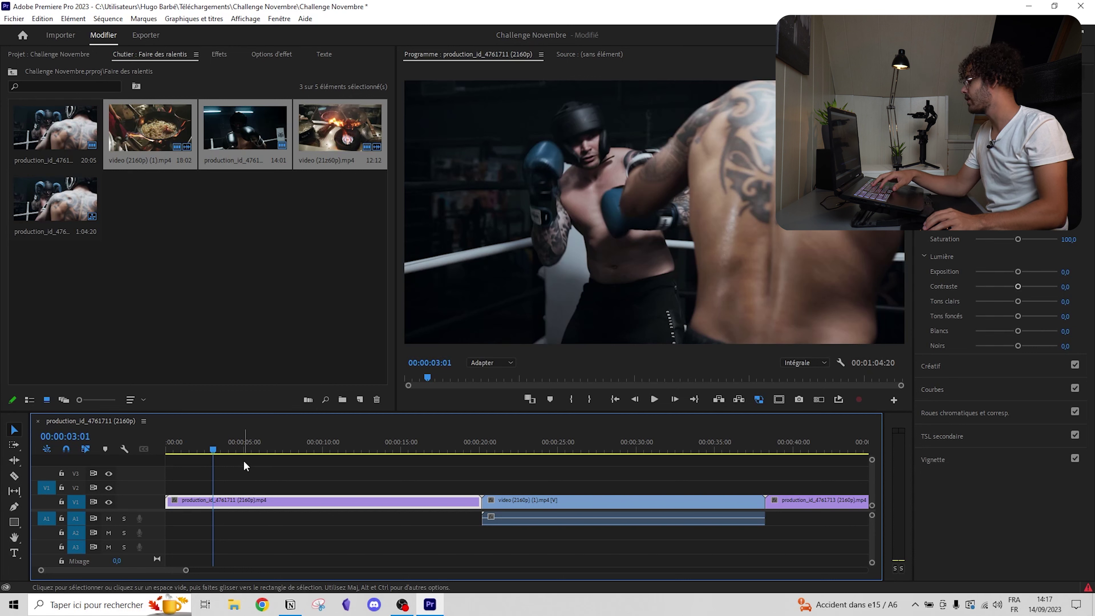
left_click_drag(231, 454, 257, 455)
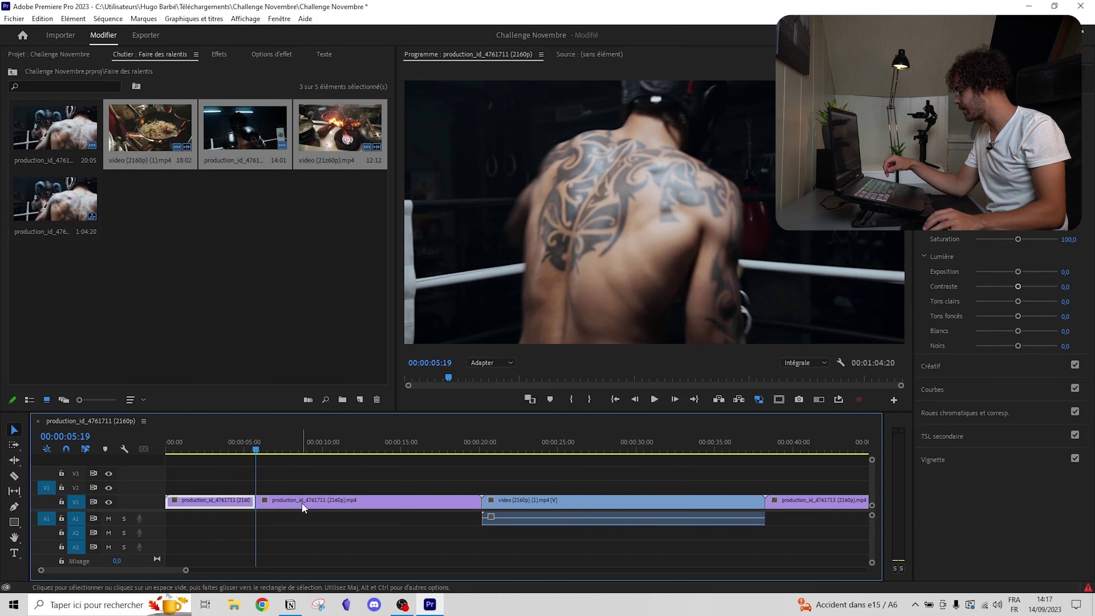
Step: Set the boxing section after the cut to 400% speed and play it back from about 5 seconds
key("ctrl+r")
type("400")
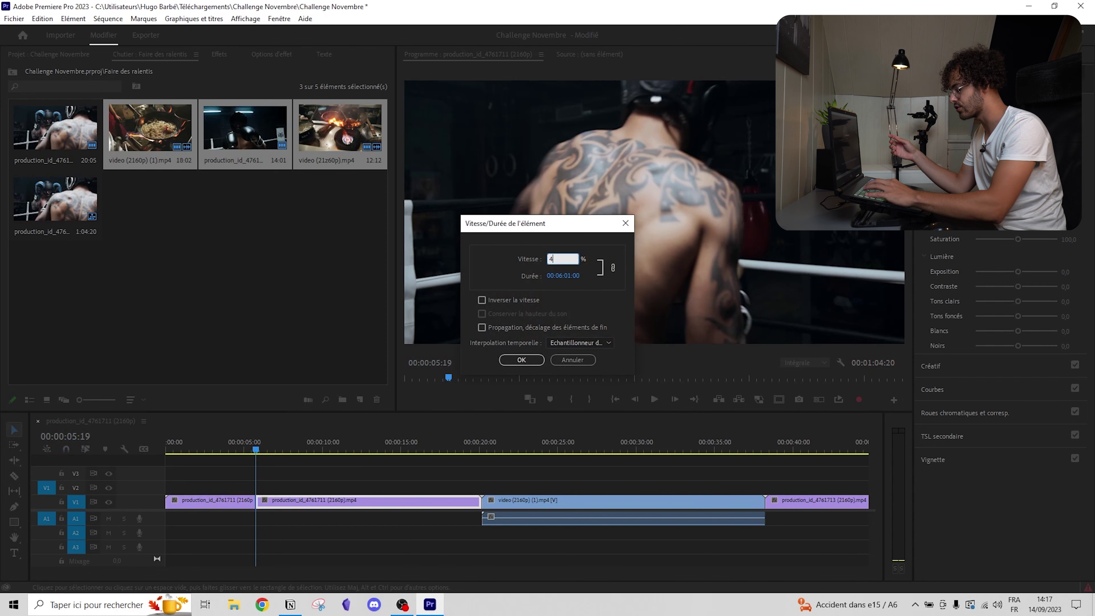
key("Return")
left_click(246, 448)
key("space")
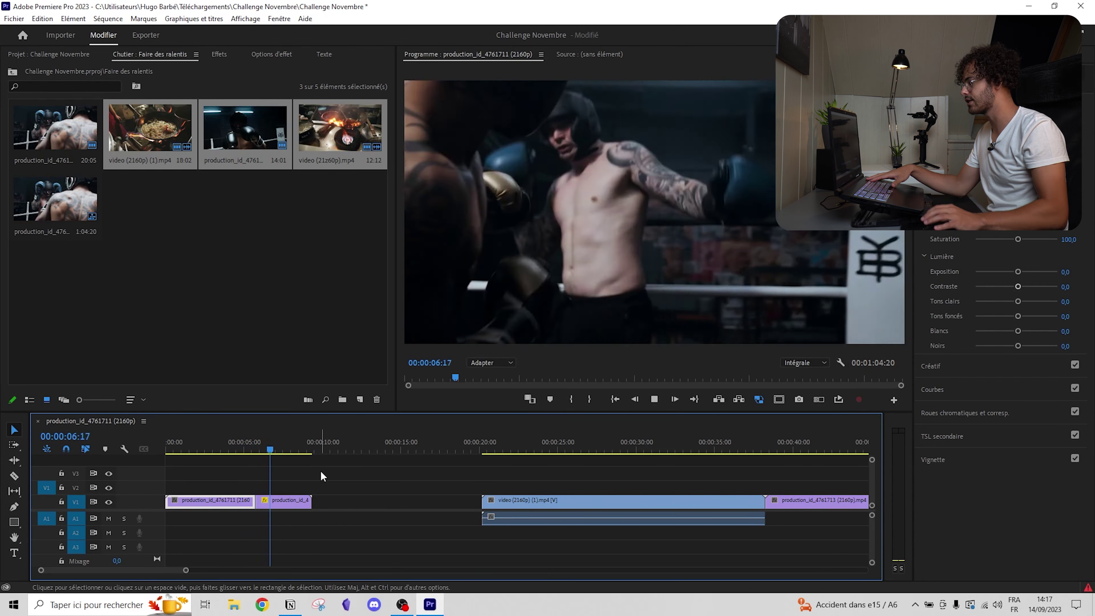
left_click(244, 442)
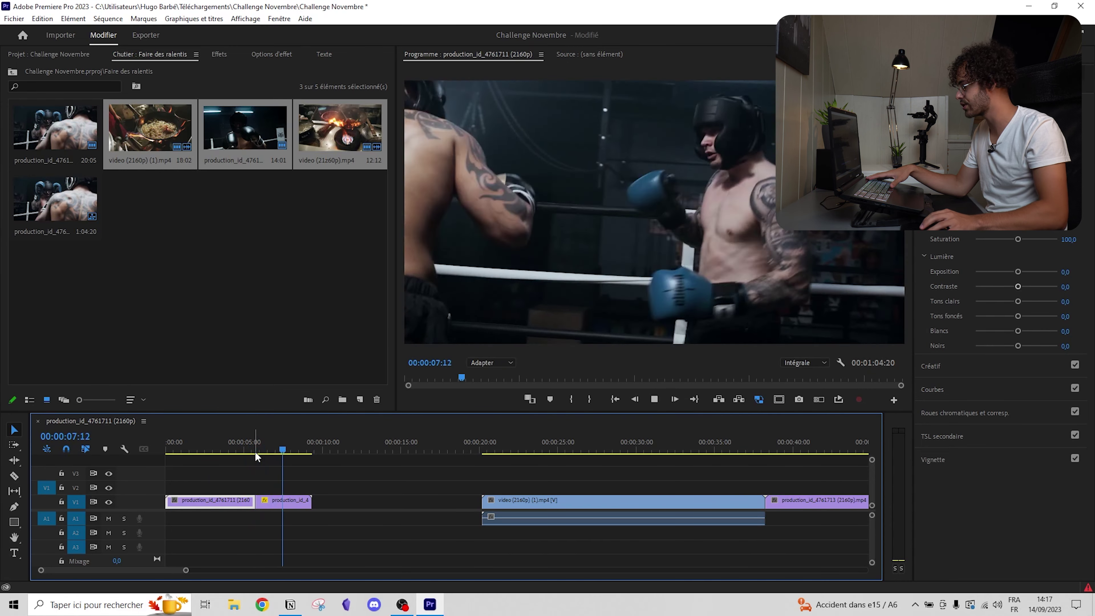
key("space")
Step: Move the wok clip left so it follows the fast section, starting near 00:00:10
left_click_drag(508, 500, 350, 500)
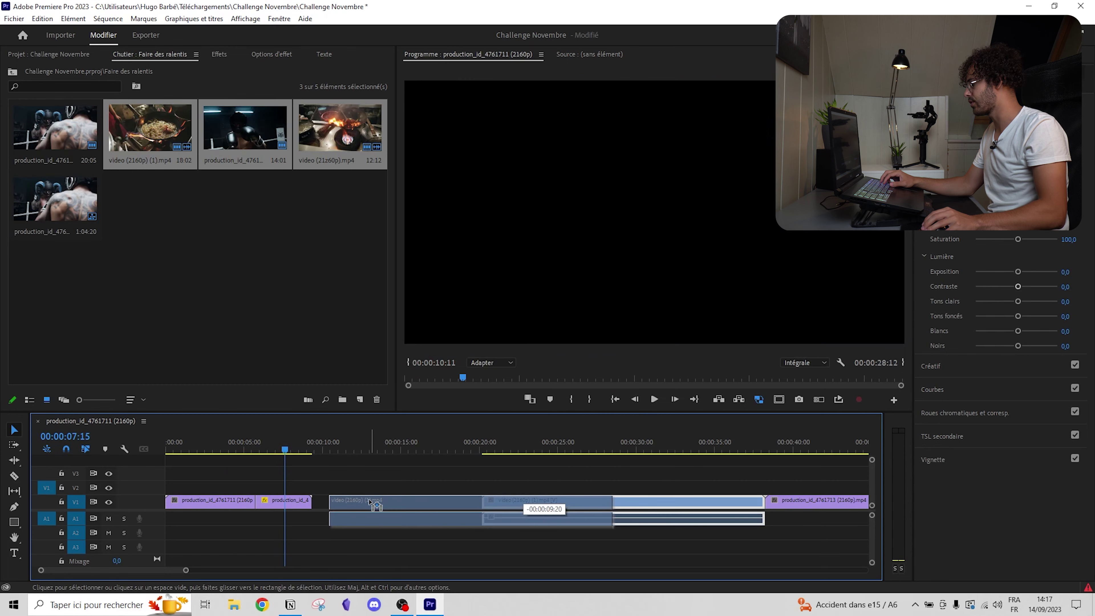
left_click(339, 450)
left_click_drag(339, 451, 337, 451)
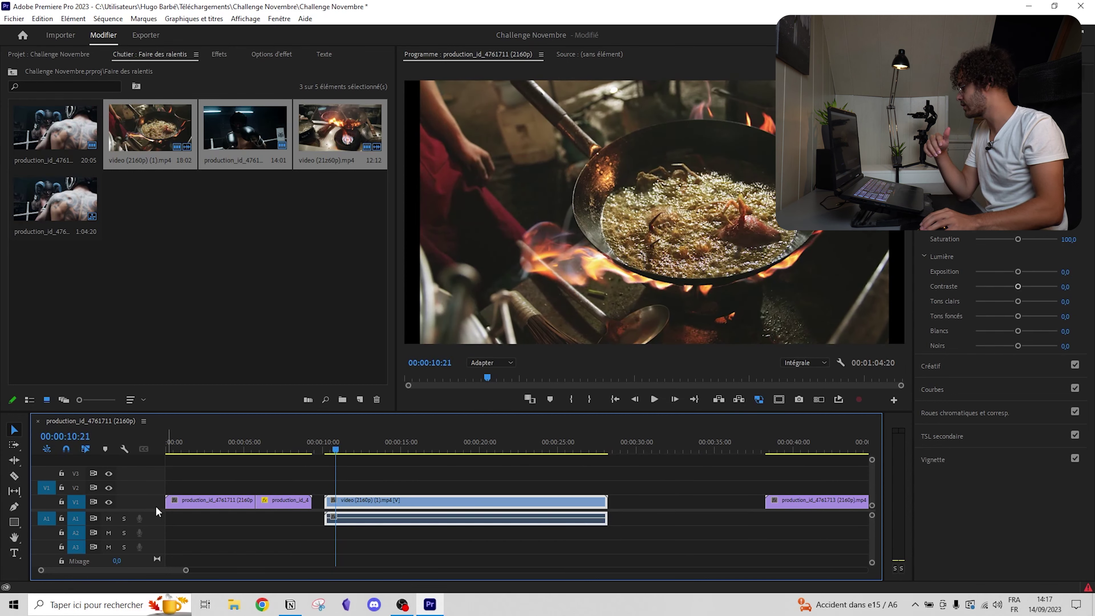
Step: Expand the V1 track to show thumbnails and switch to the Pen tool
double_click(145, 504)
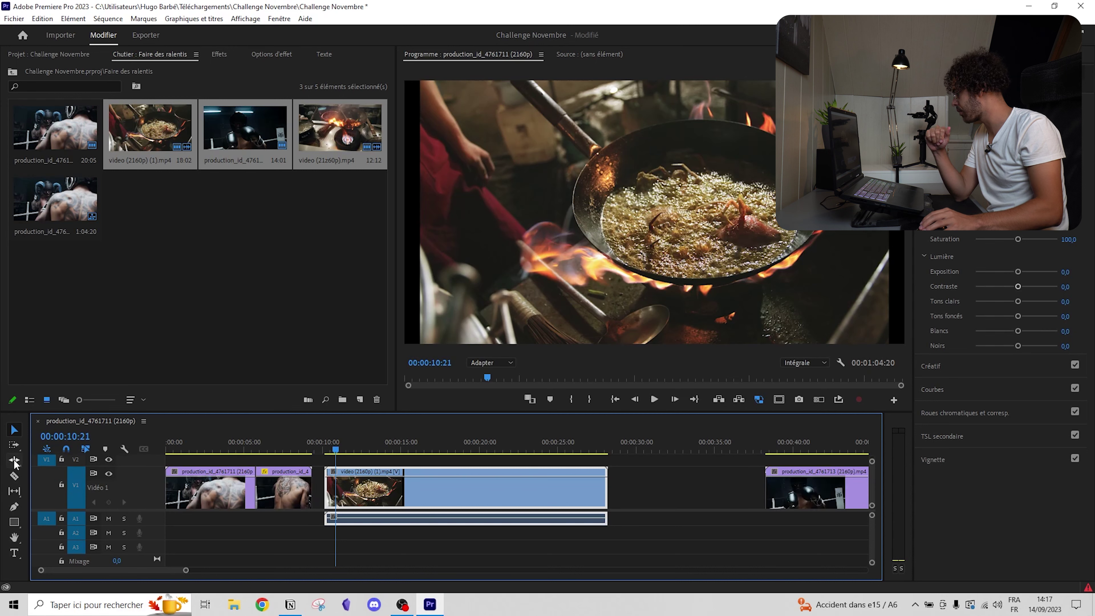
left_click(13, 508)
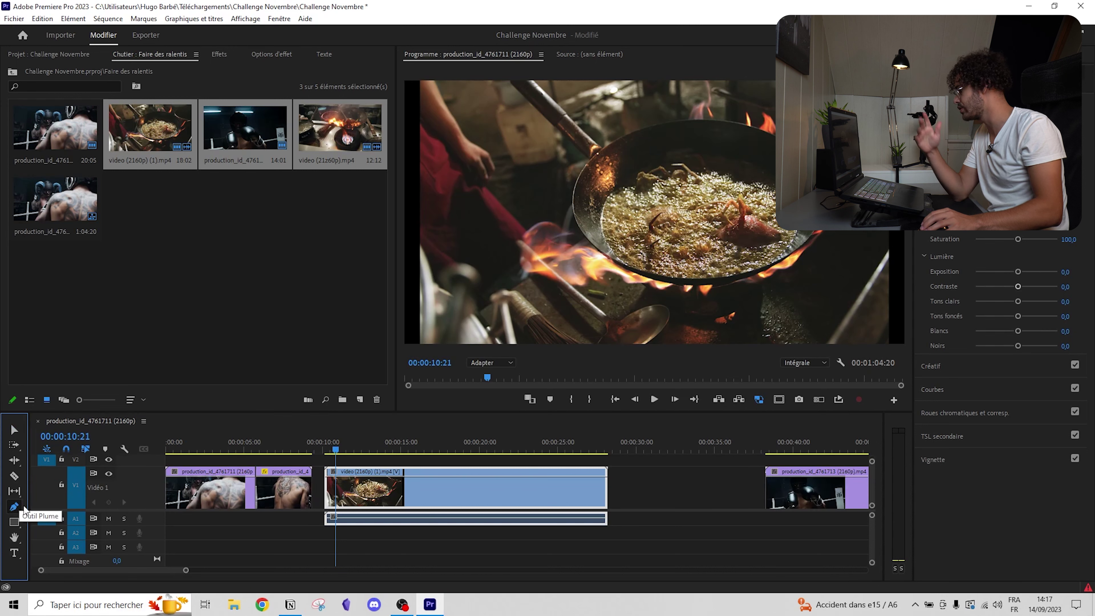
scroll(393, 494, "up", 3)
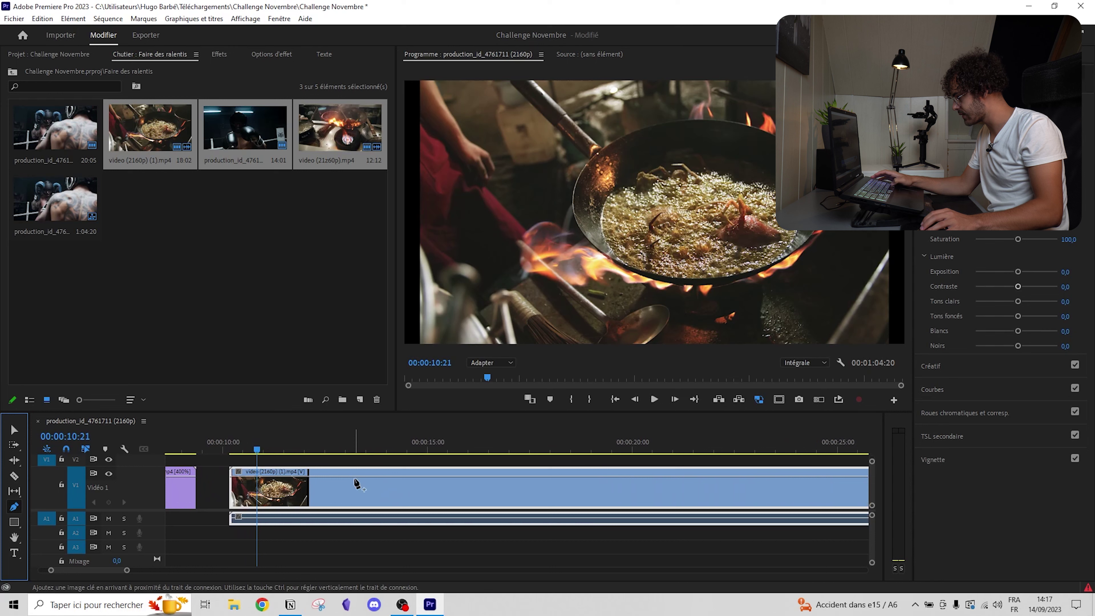
Step: Show the wok clip's Vitesse line via Afficher les images clés des éléments > Modification de vitesse
right_click(350, 496)
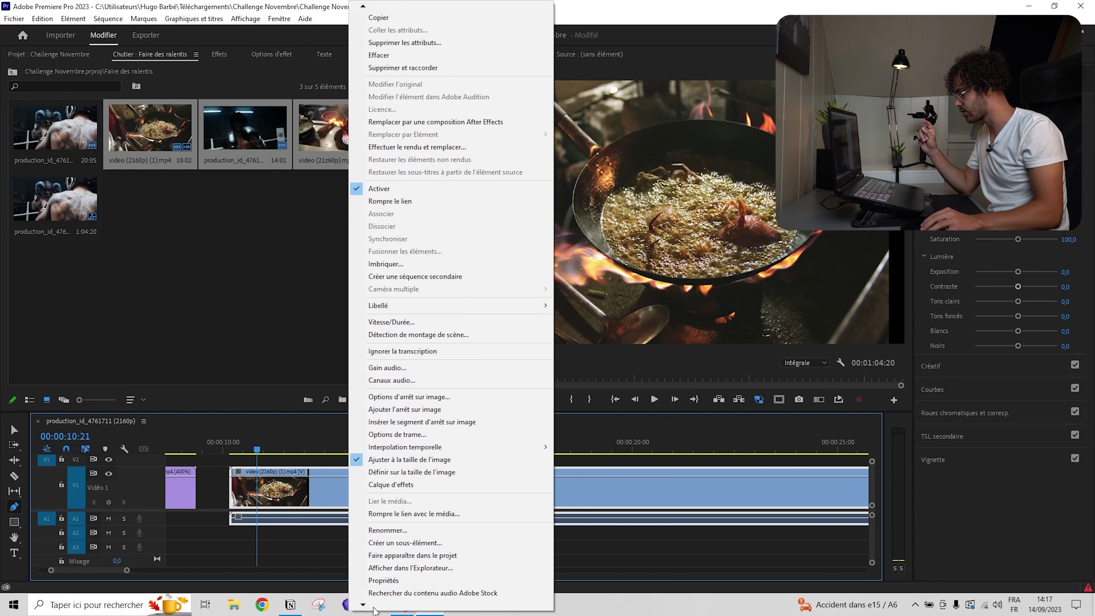
mouse_move(373, 606)
mouse_move(452, 585)
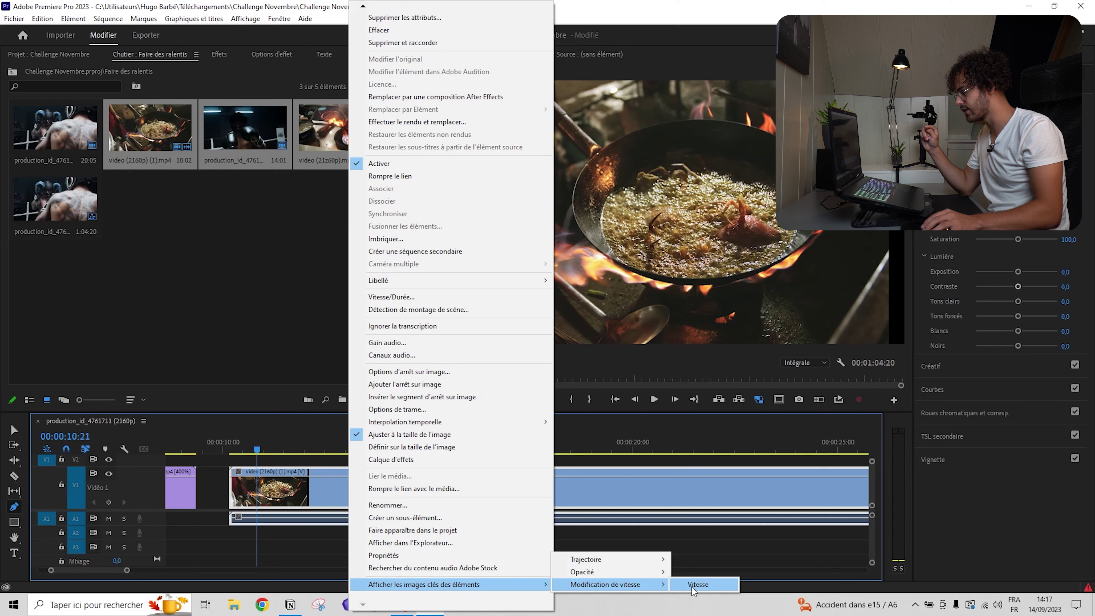
left_click(694, 584)
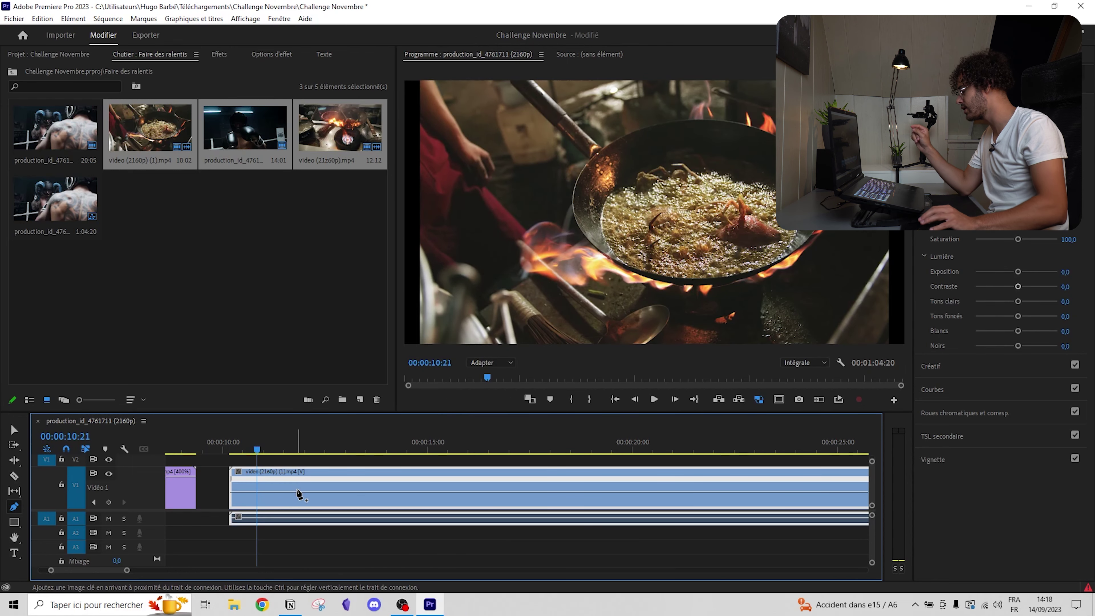
Step: Return to the Selection tool and position the playhead around 00:00:15:10, just before the ramp point
mouse_move(299, 494)
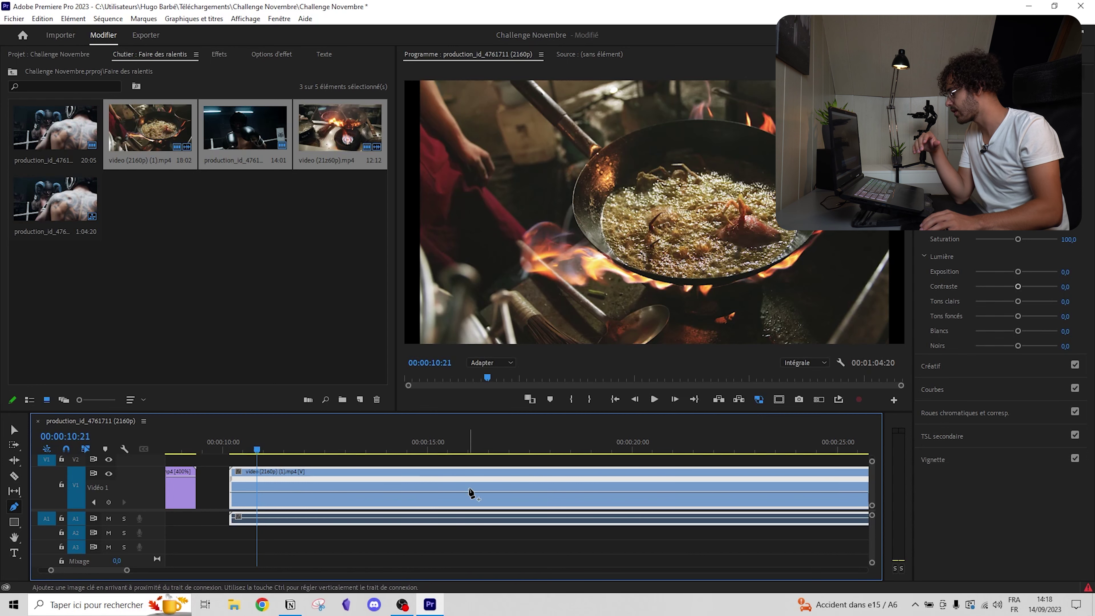
left_click_drag(428, 451, 462, 450)
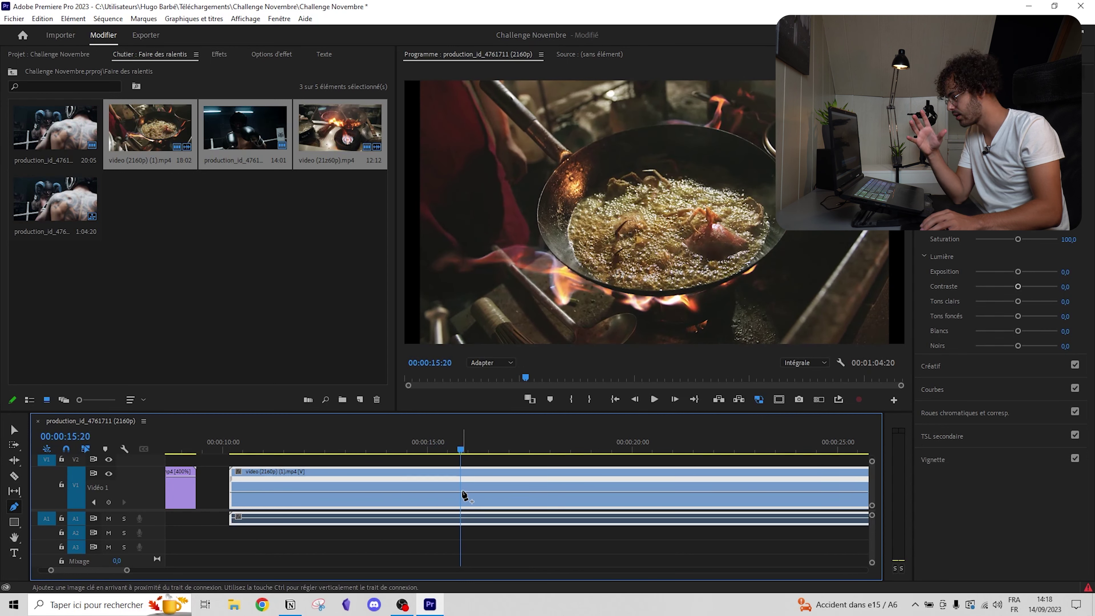
left_click(15, 430)
left_click(451, 449)
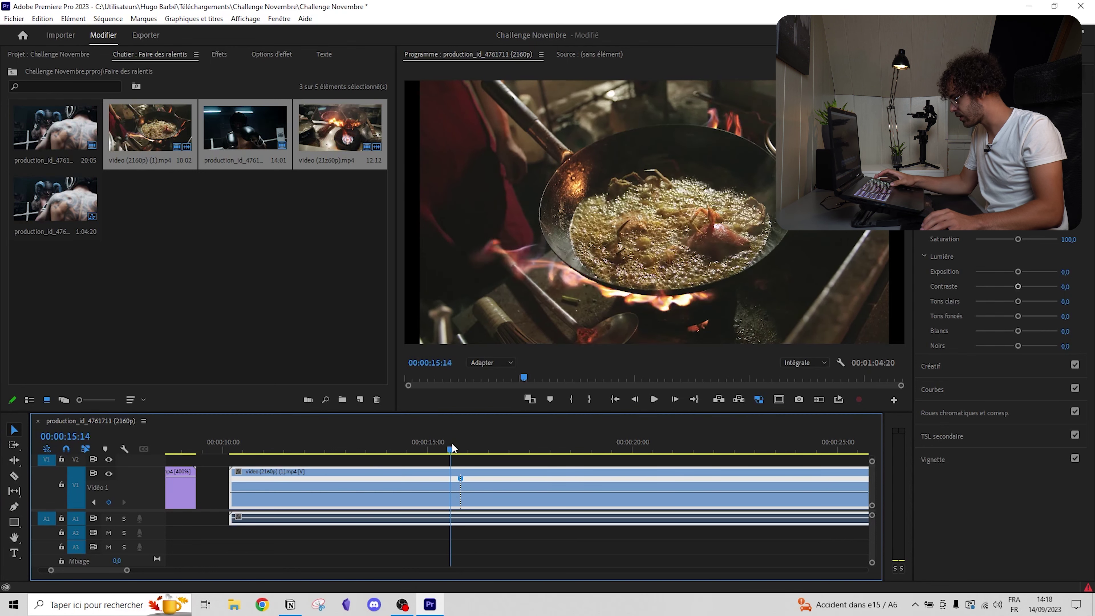
left_click_drag(453, 448, 417, 449)
key("=")
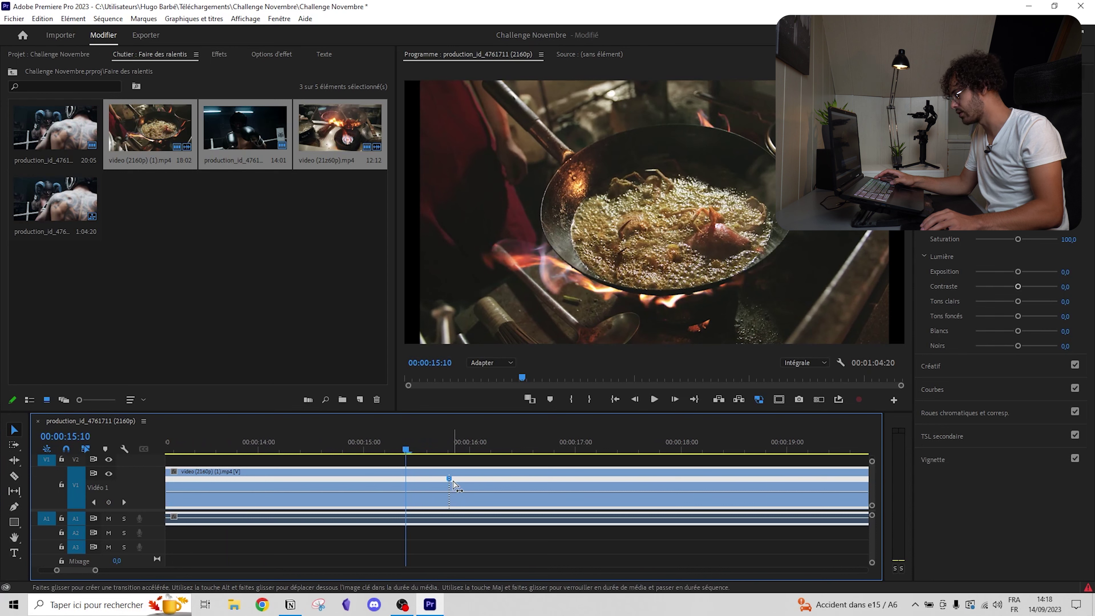
Step: Stretch the speed keyframe into a gradual ramp and raise the speed after it to 400%
left_click_drag(453, 482, 552, 486)
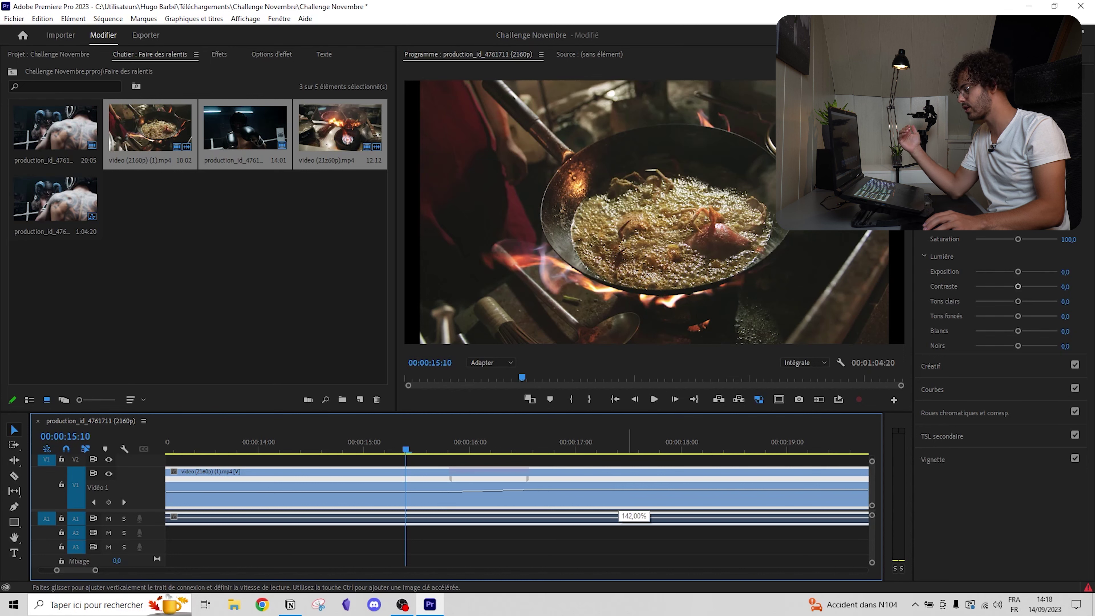
left_click_drag(632, 495, 632, 490)
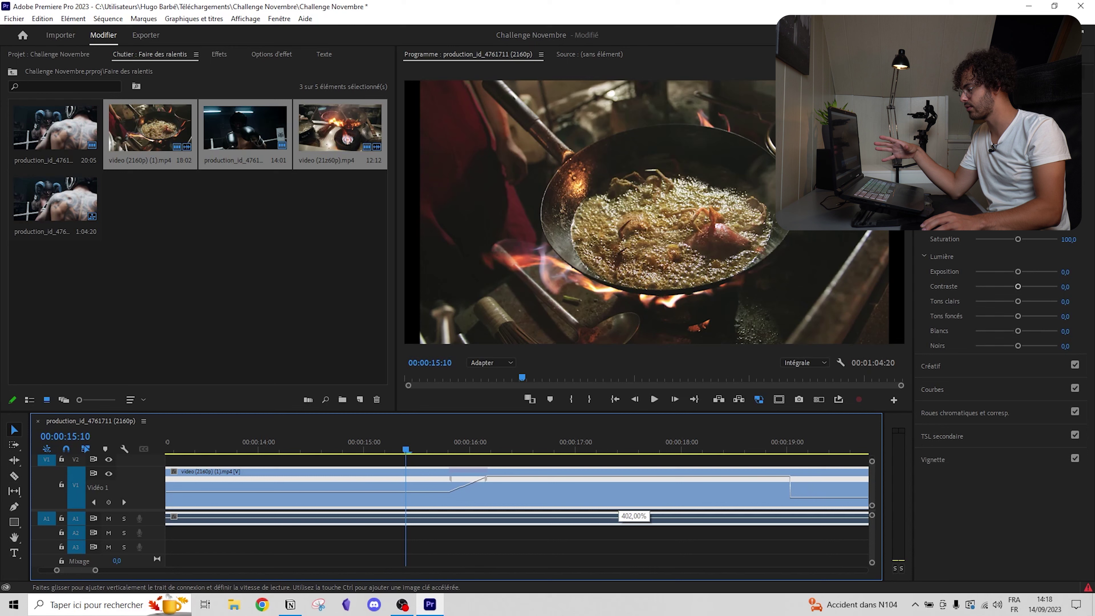
left_click_drag(634, 478, 634, 476)
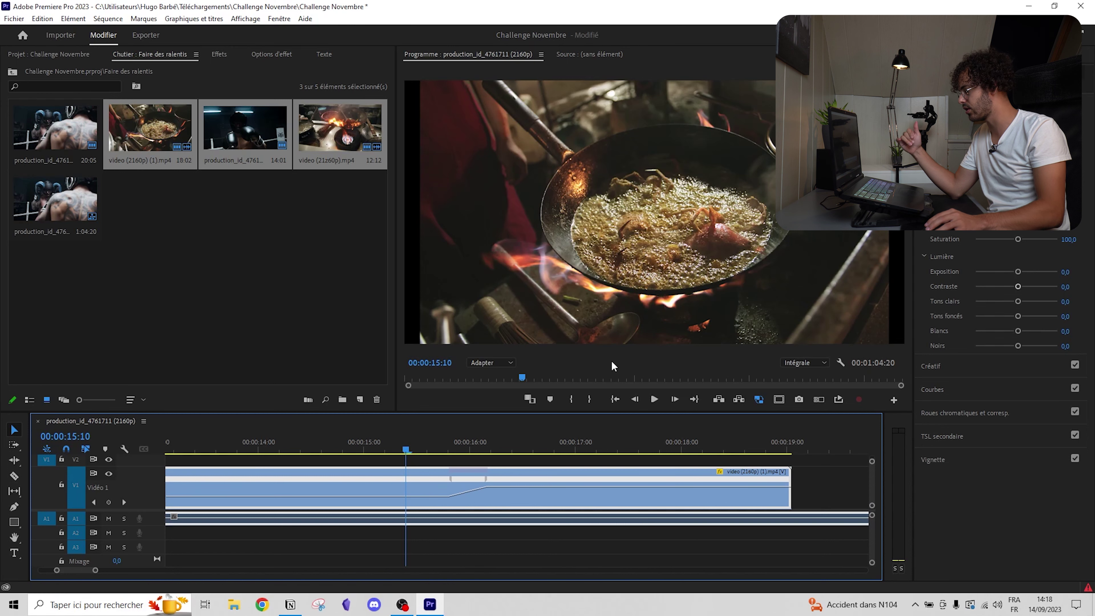
left_click_drag(437, 449, 487, 442)
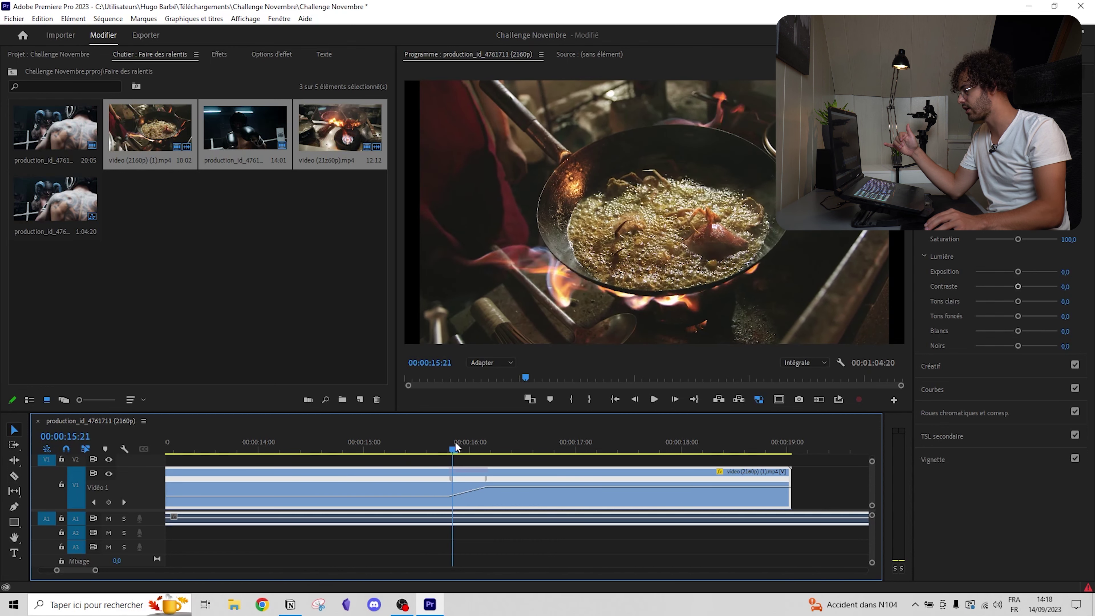
Step: Play back the speed ramp from just before it and zoom out to see the shortened clip
left_click_drag(487, 442, 334, 442)
key("space")
key("minus")
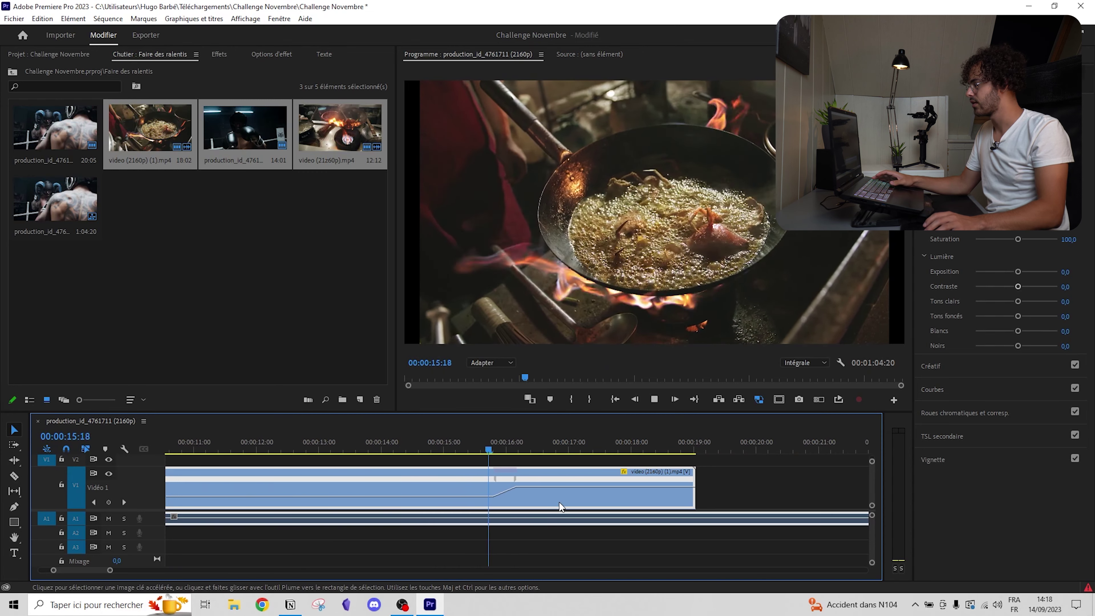
key("space")
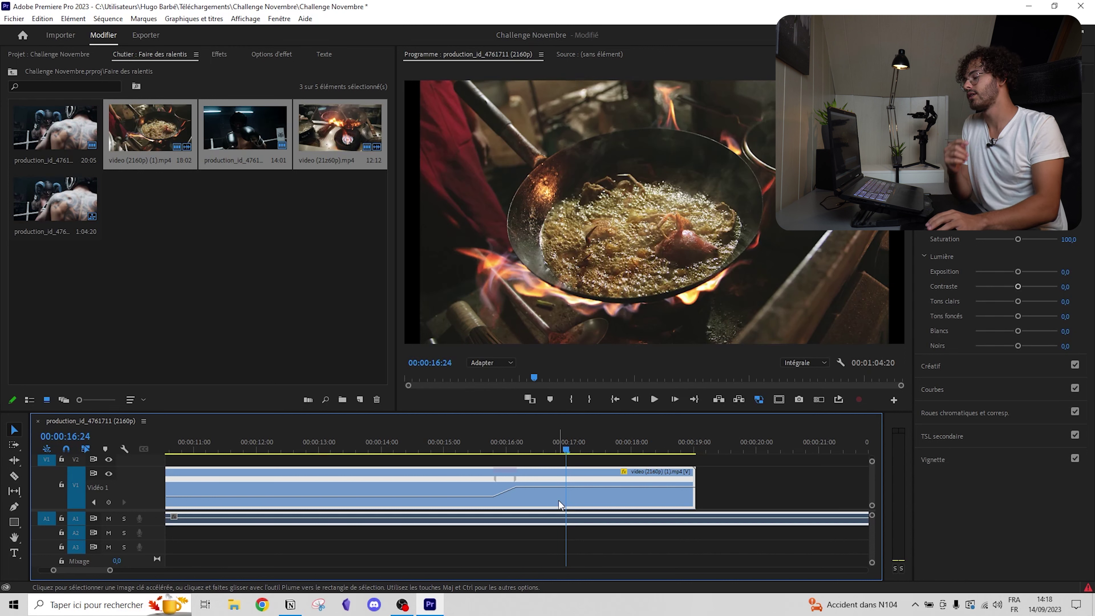
Step: Zoom the timeline in on the ramp and select the ramp section to reveal its curve handle
mouse_move(567, 487)
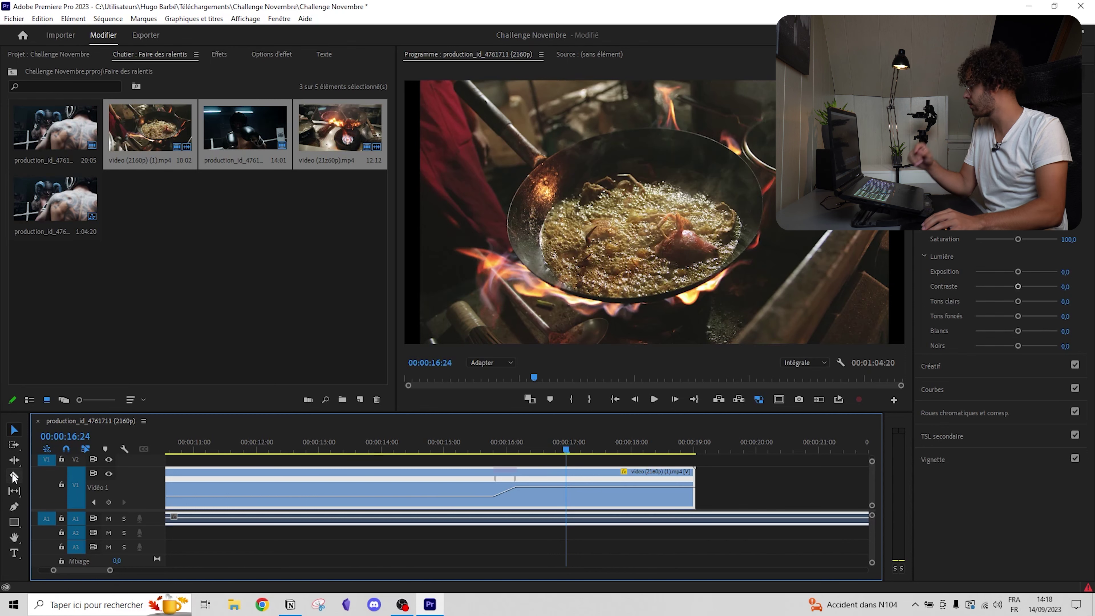
scroll(501, 486, "up", 3)
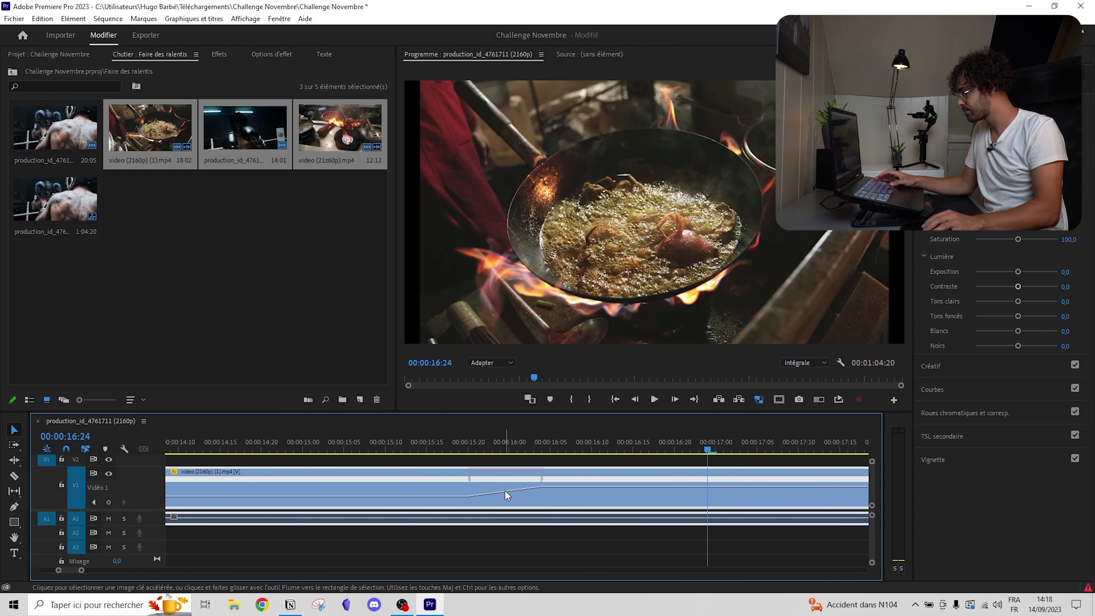
left_click(470, 480)
scroll(502, 498, "up", 2)
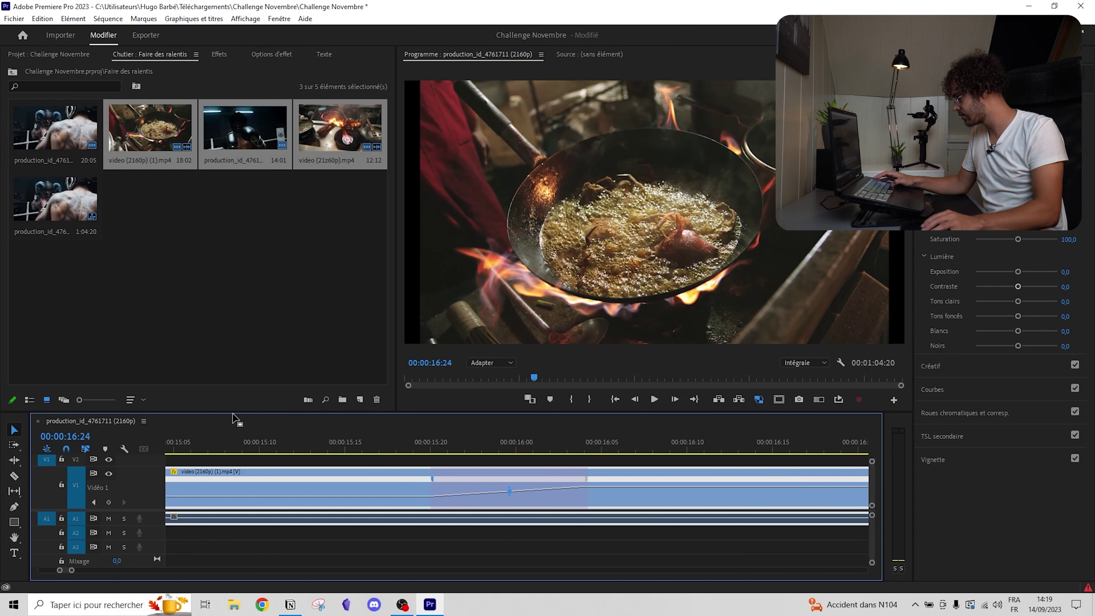
Step: Enlarge the timeline panel and V1 track, then bend the speed ramp into a smooth eased curve
left_click_drag(232, 412, 232, 317)
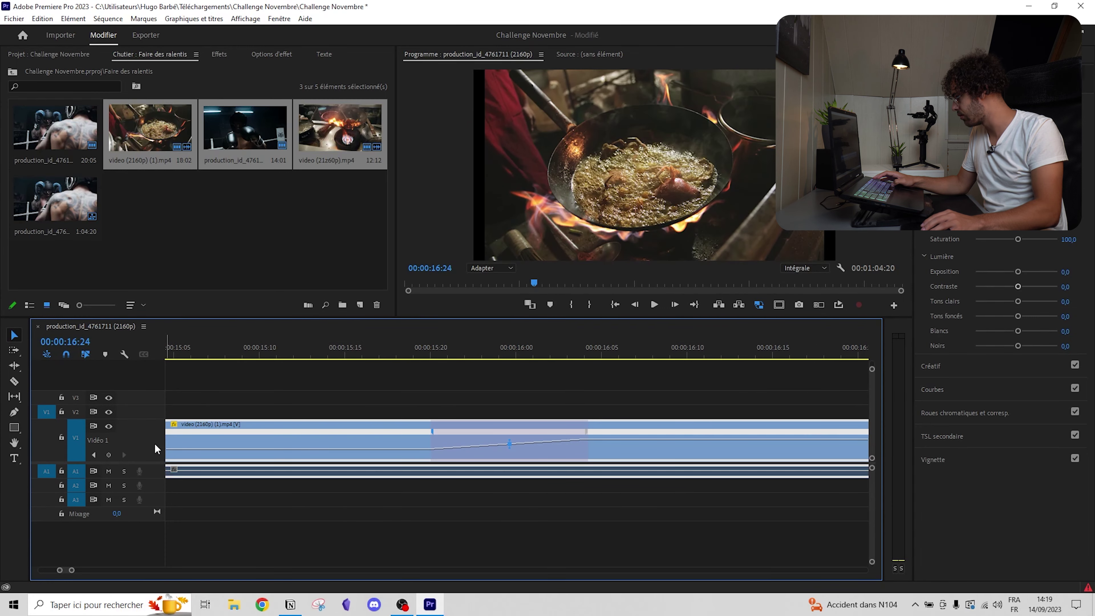
left_click_drag(151, 419, 151, 366)
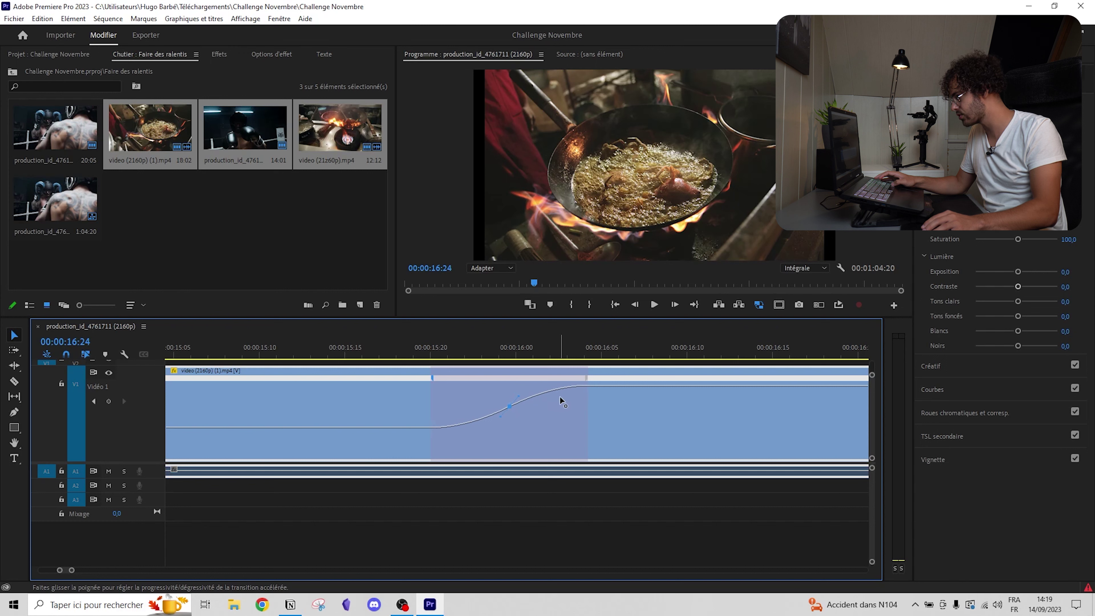
key("ctrl+z")
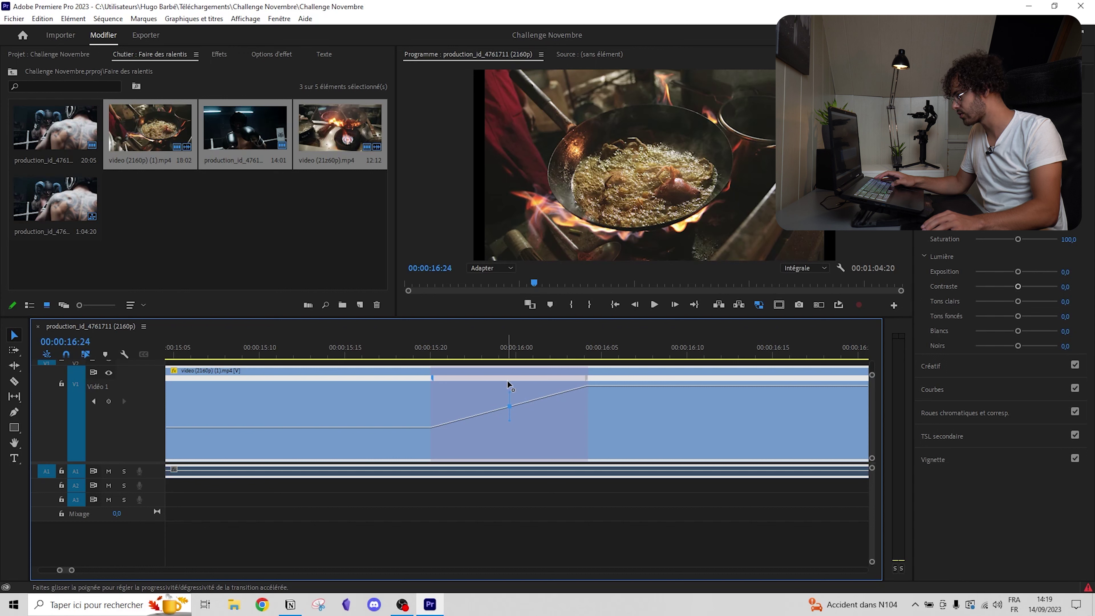
left_click_drag(554, 388, 587, 390)
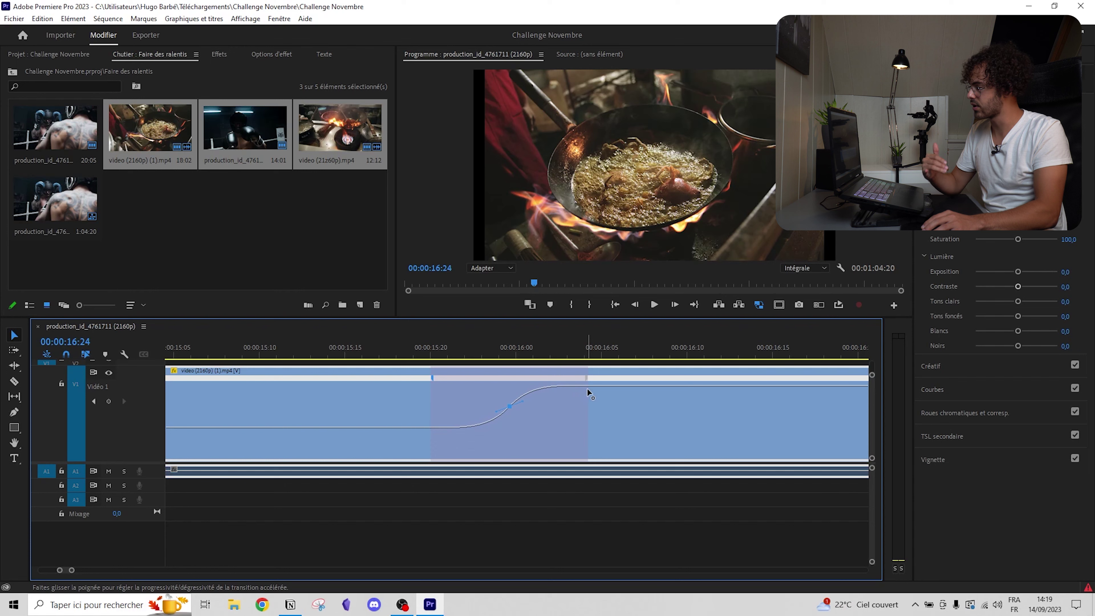
Step: Preview the eased ramp, then slide its keyframe earlier to about 00:00:15:21 and zoom out
left_click(355, 351)
key("space")
scroll(517, 448, "down", 1, "alt")
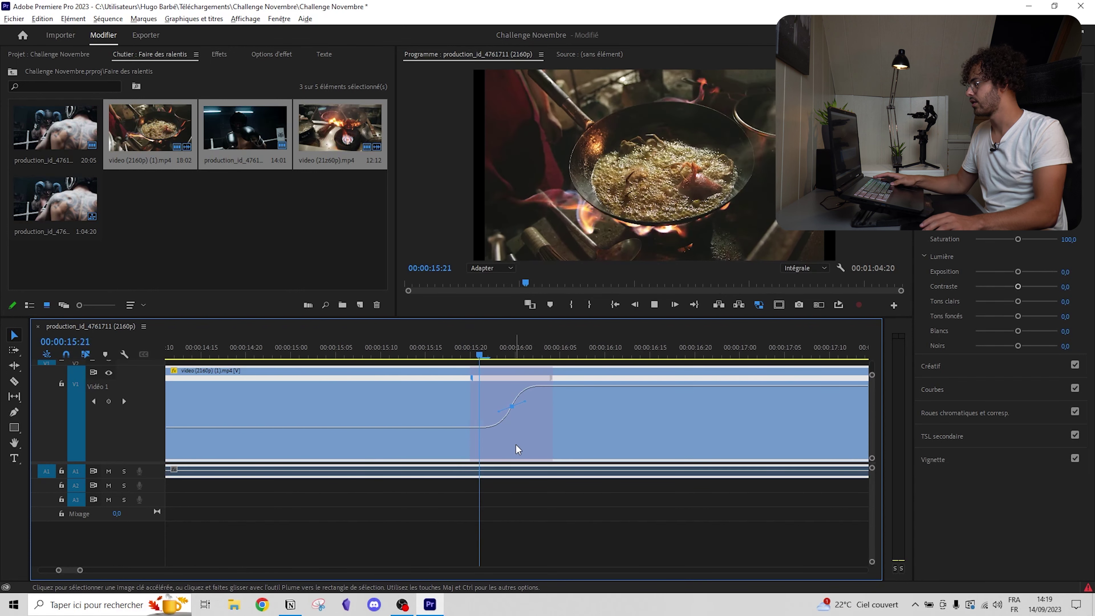
left_click(397, 343)
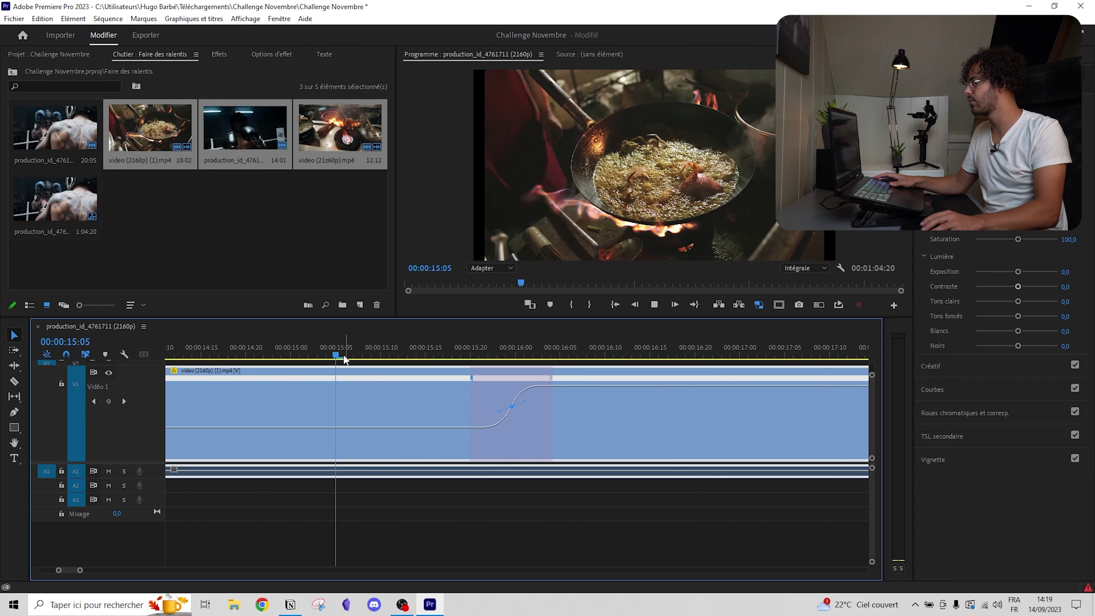
key("space")
left_click_drag(474, 382, 491, 389)
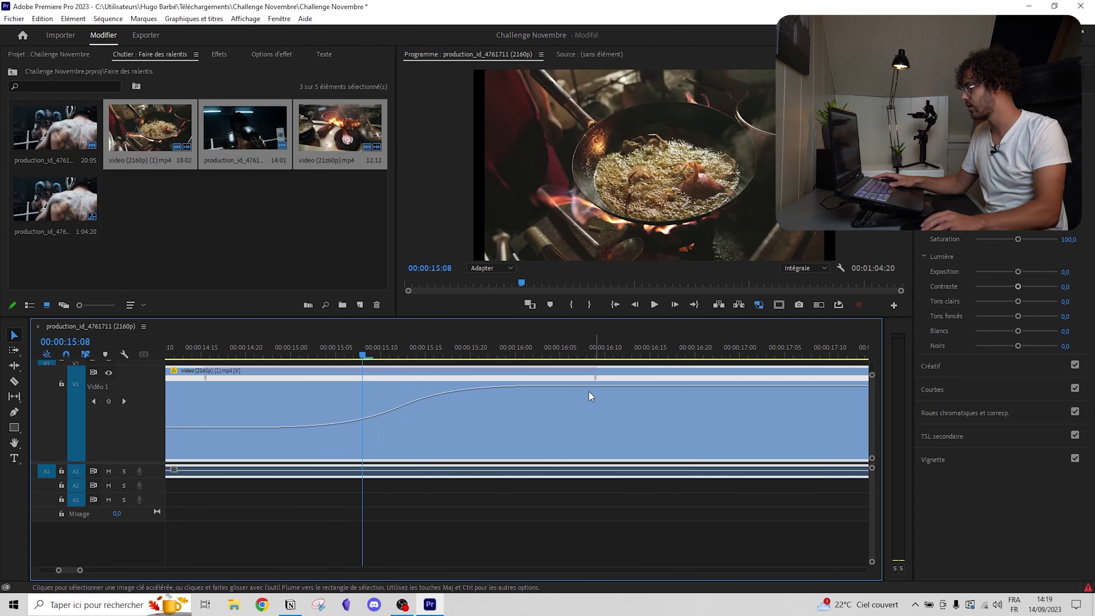
key("minus")
key("minus")
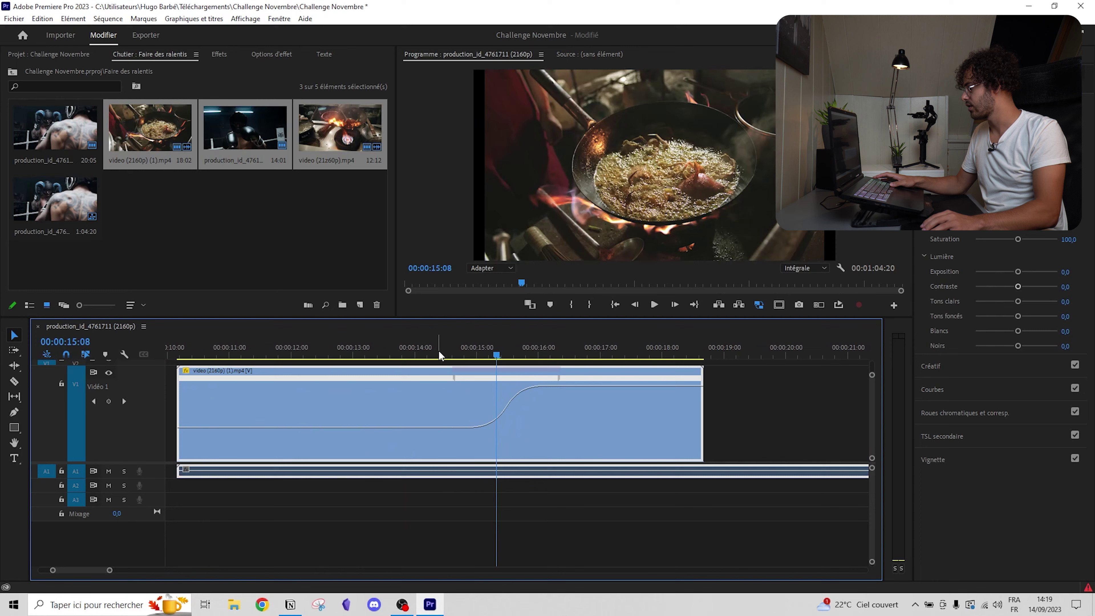
left_click(436, 350)
key("space")
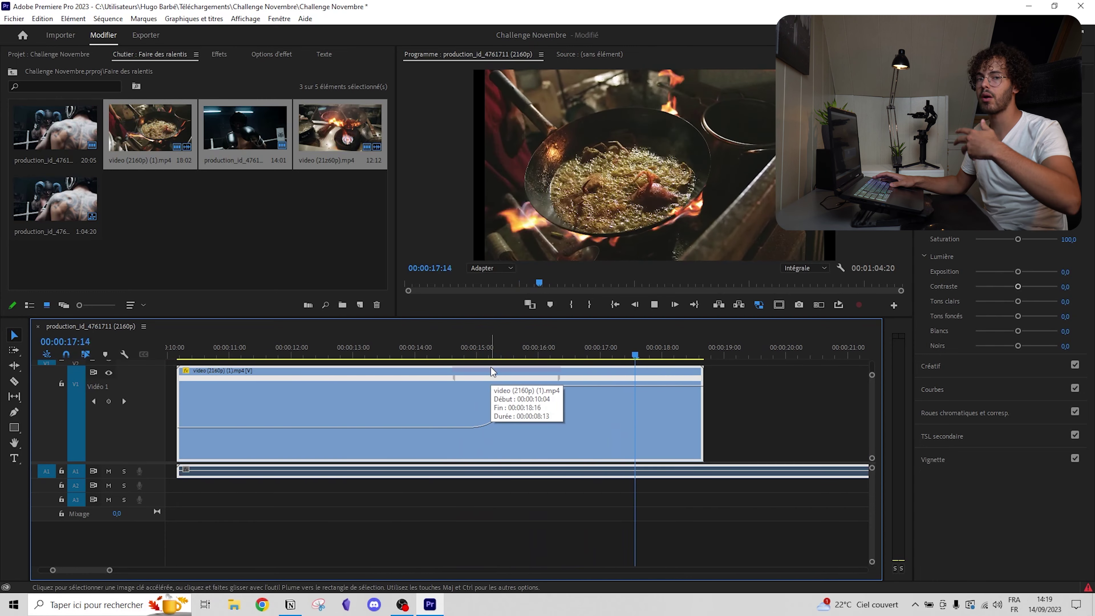
key("space")
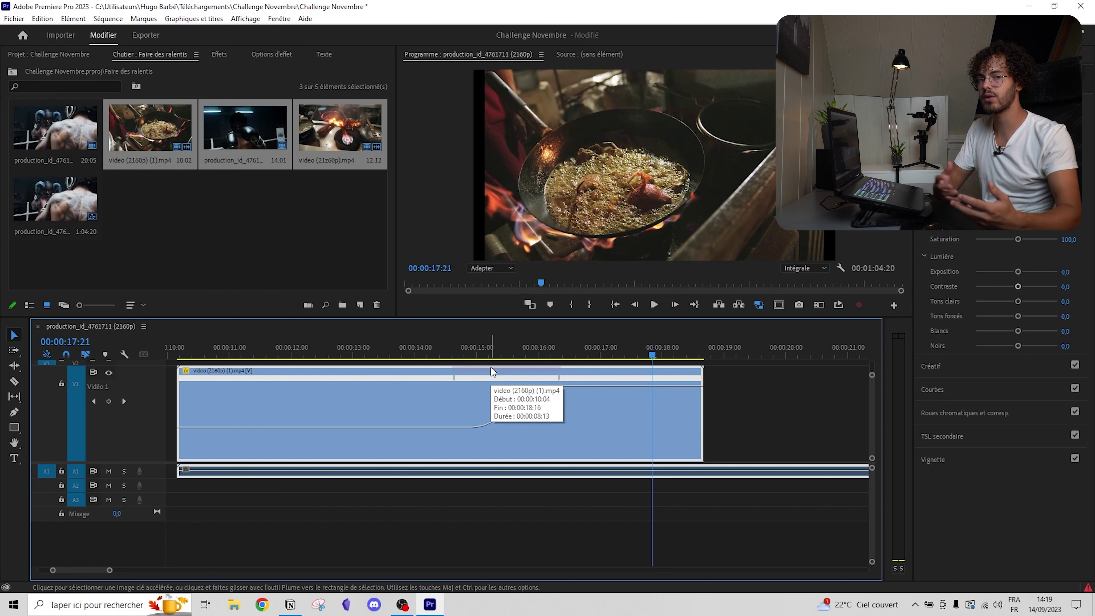